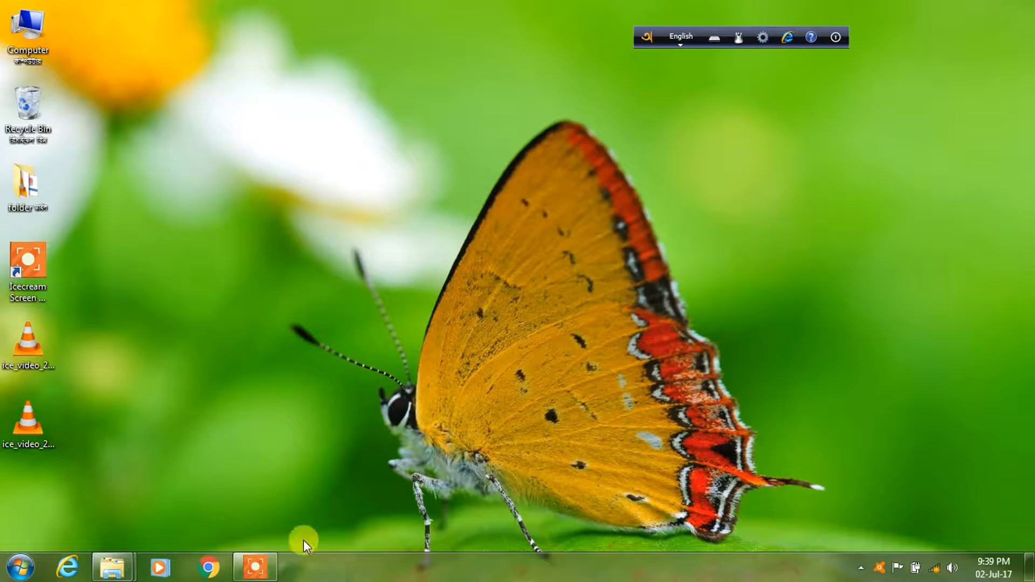
pyautogui.click(274, 577)
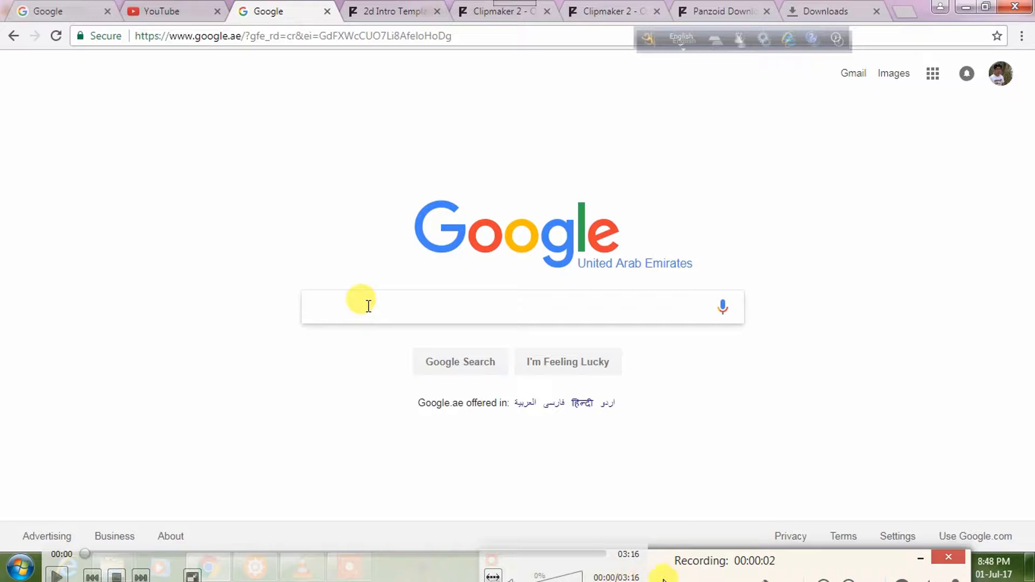
pyautogui.click(57, 575)
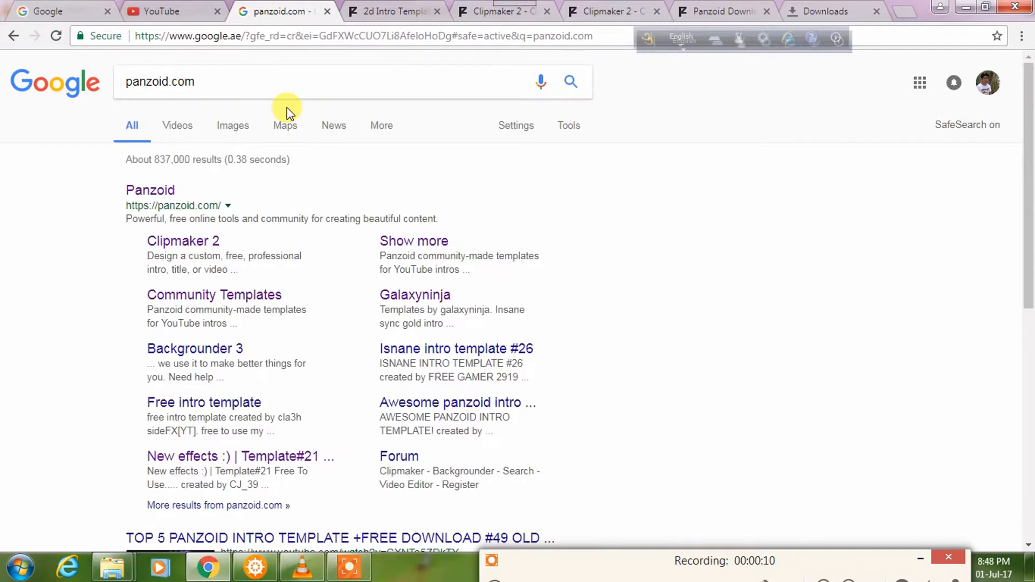
# Open the Panzoid website from the search results and look through the featured creations on its home page.
pyautogui.click(168, 191)
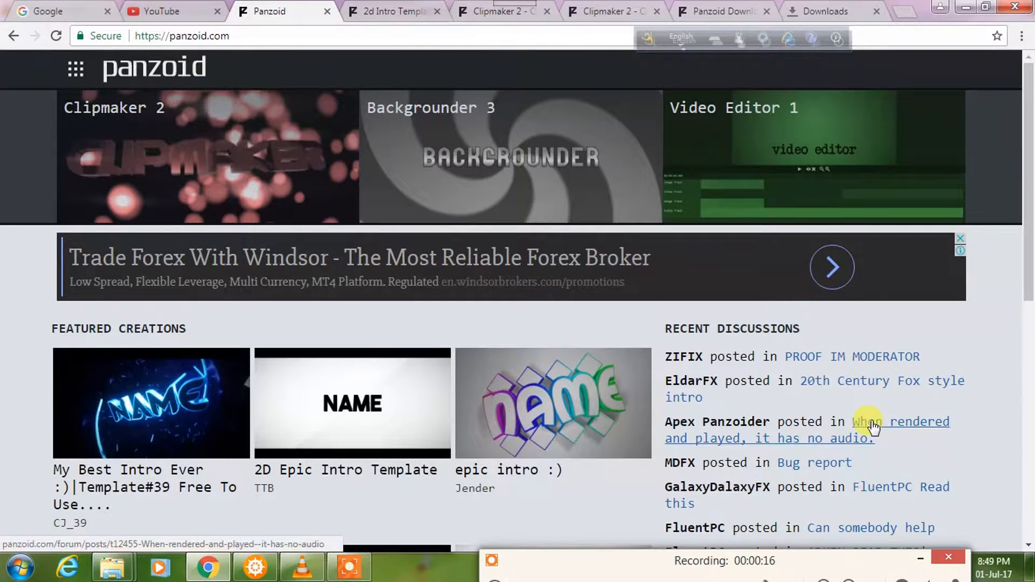
pyautogui.click(1027, 545)
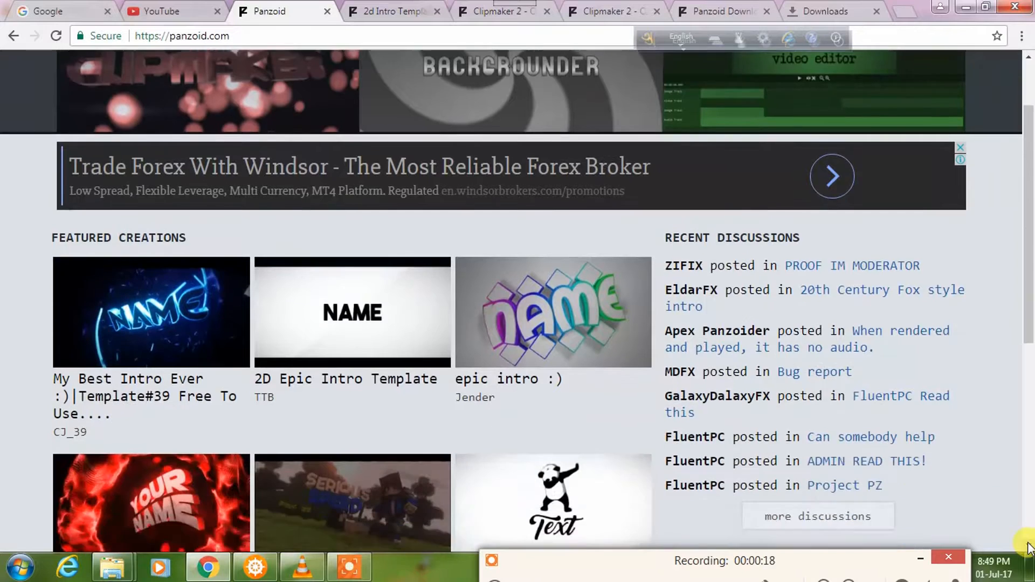
pyautogui.scroll(-4, 1028, 547)
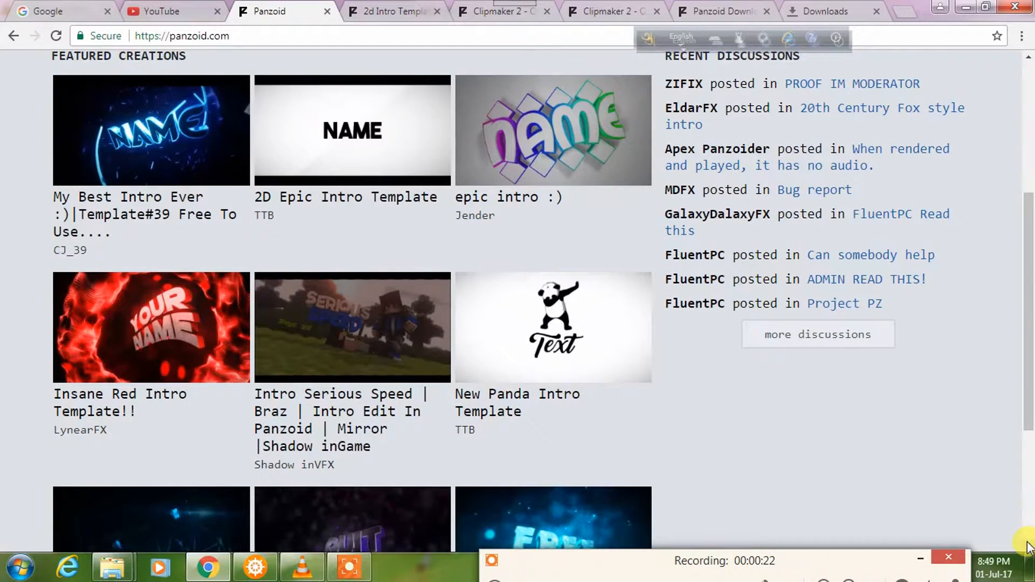
pyautogui.scroll(-3, 1027, 545)
pyautogui.scroll(2, 1030, 148)
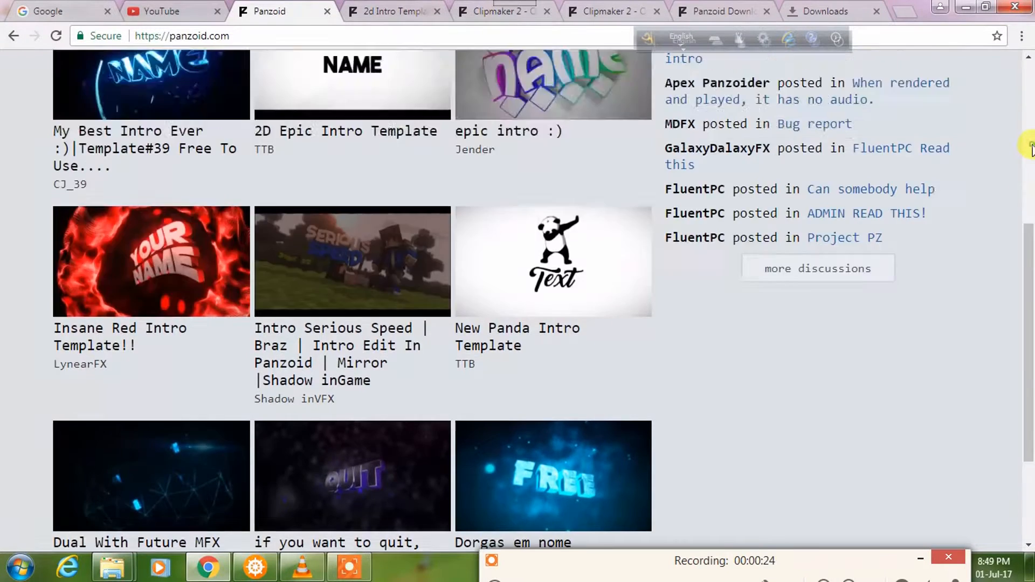
pyautogui.click(1030, 148)
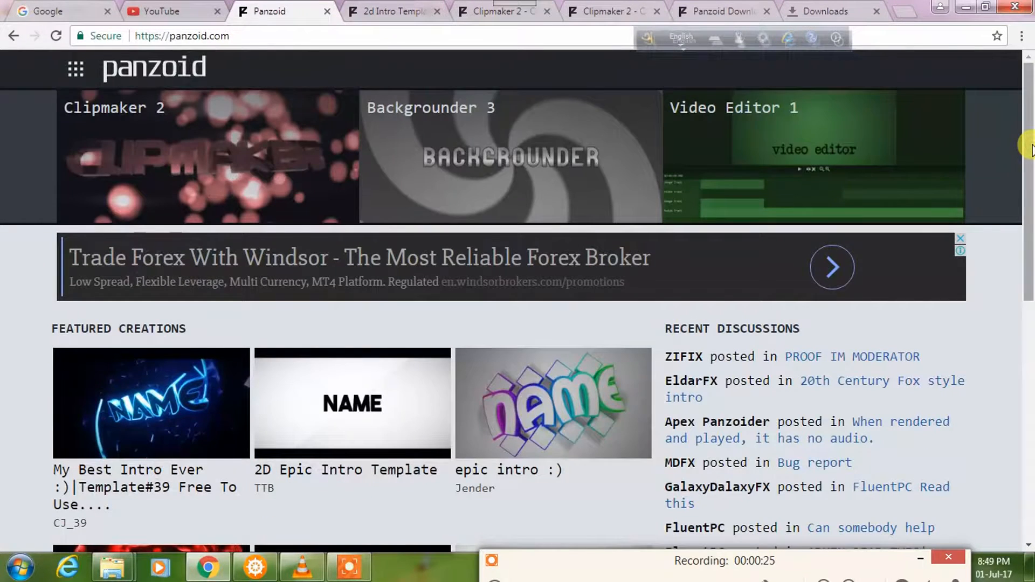
# Open the 2d Intro Template by TTB in Clipmaker and go to the editor tab showing its loaded NAME scene.
pyautogui.click(387, 402)
pyautogui.click(405, 9)
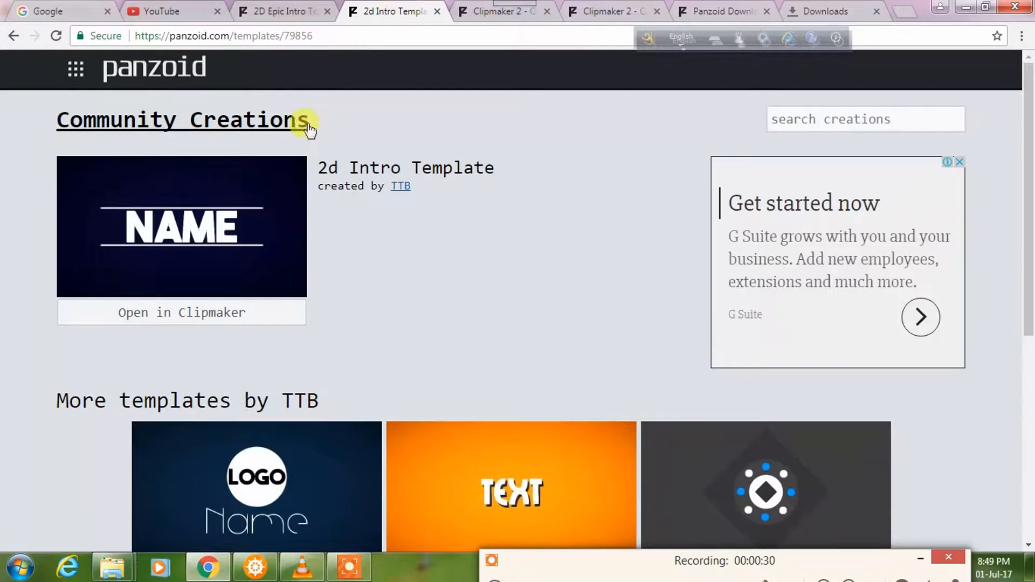
pyautogui.click(226, 317)
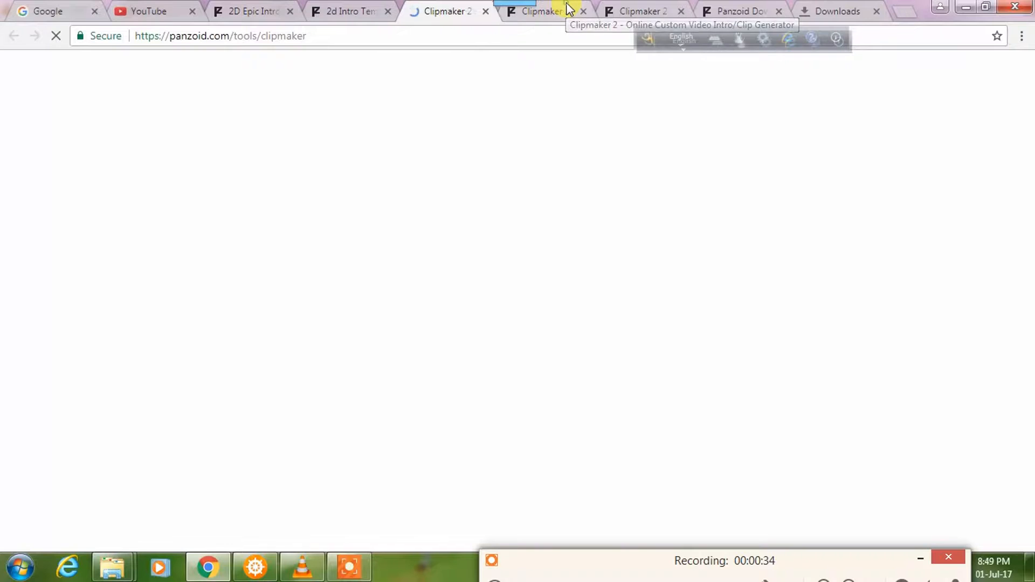
pyautogui.click(569, 8)
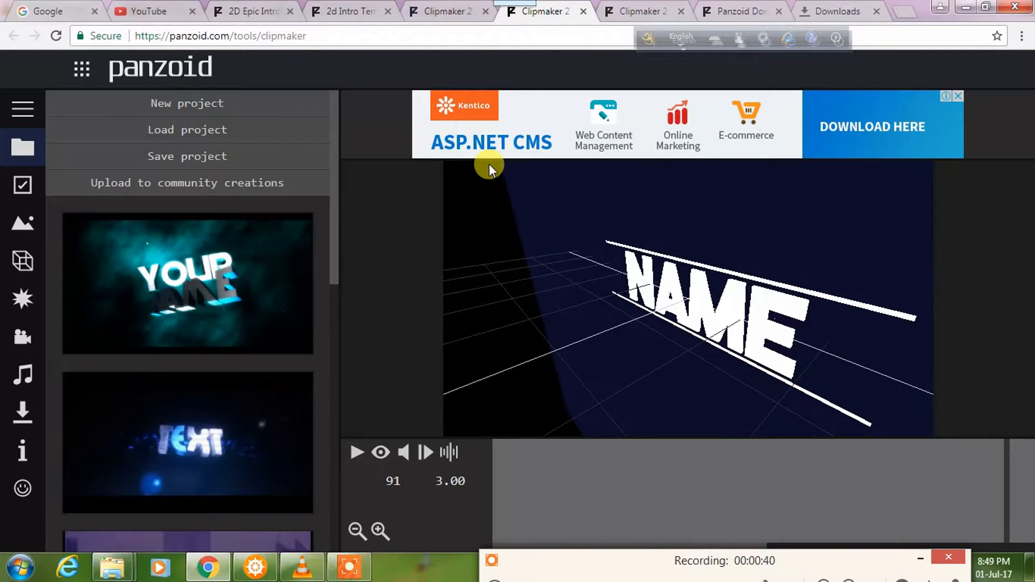
pyautogui.click(439, 6)
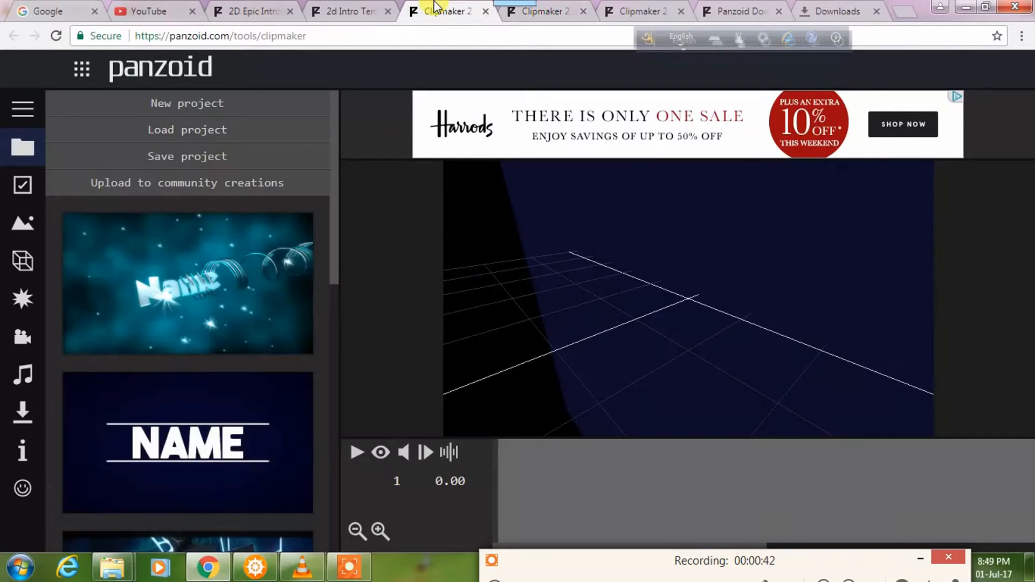
pyautogui.click(530, 10)
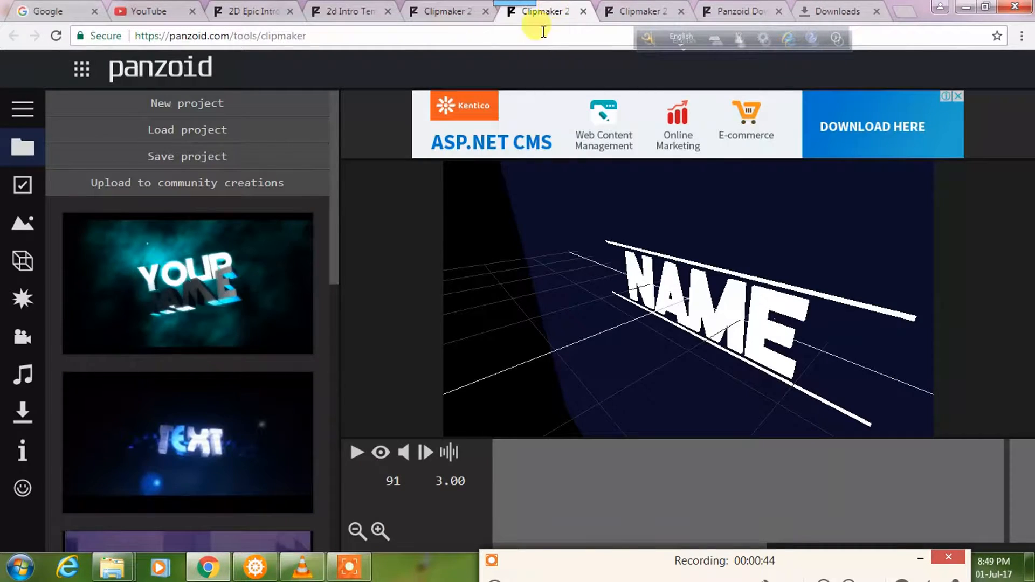
# Show the scene through the camera view and play the template's animation, pausing it after it restarts.
pyautogui.click(380, 453)
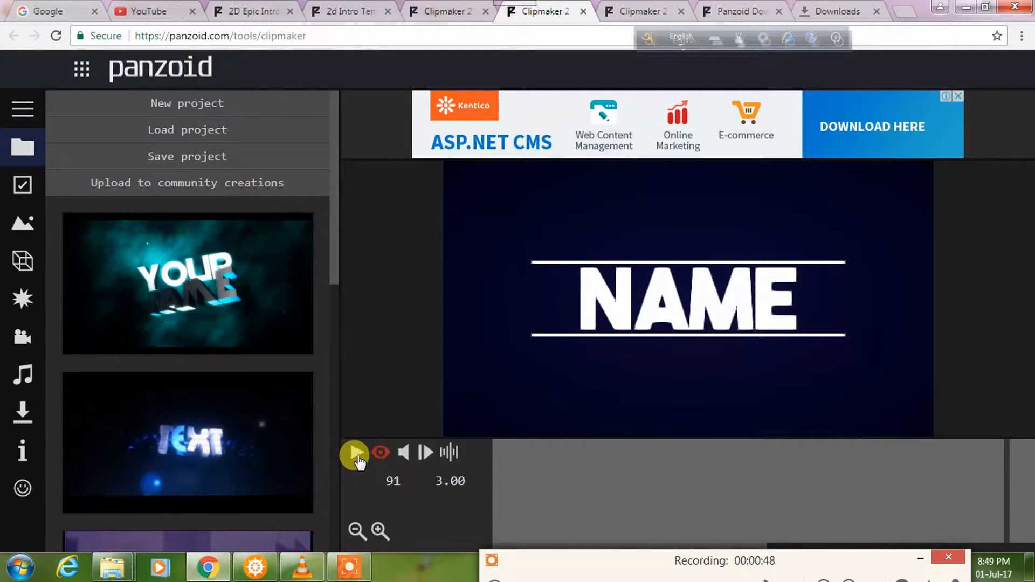
pyautogui.click(355, 454)
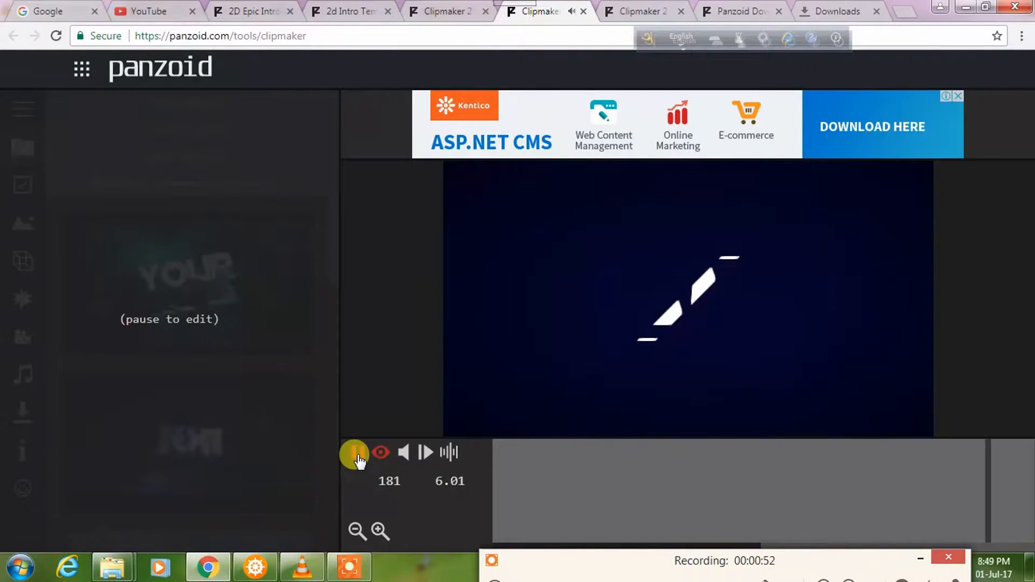
pyautogui.click(358, 457)
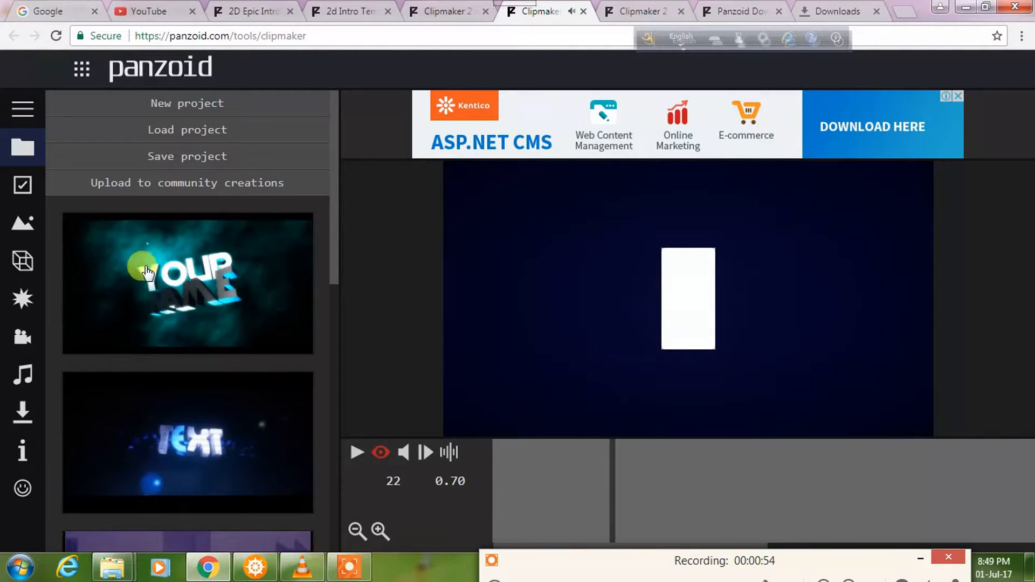
# Check the available video resolutions in the basic settings and set the video length to 9 seconds.
pyautogui.click(22, 187)
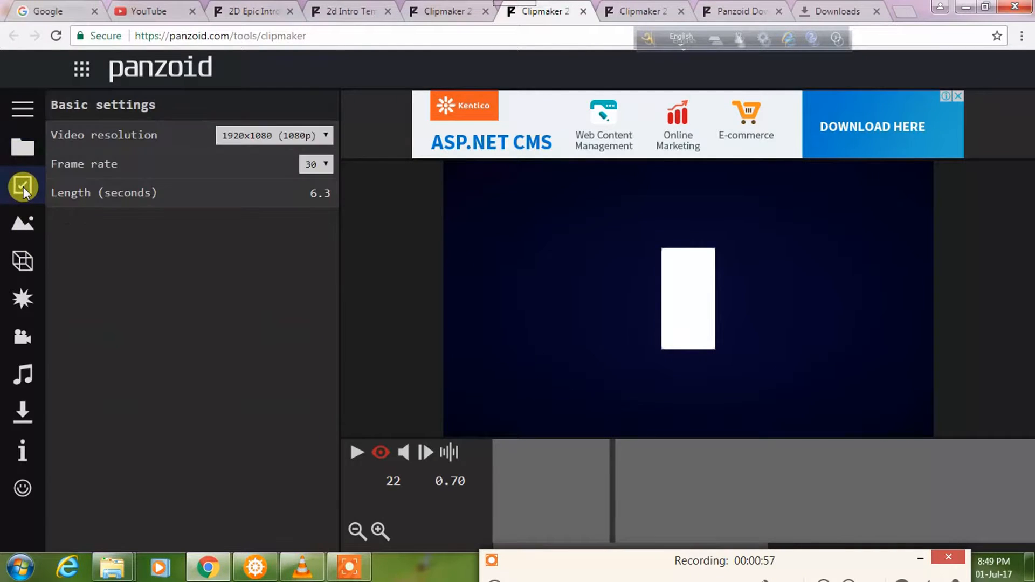
pyautogui.click(323, 135)
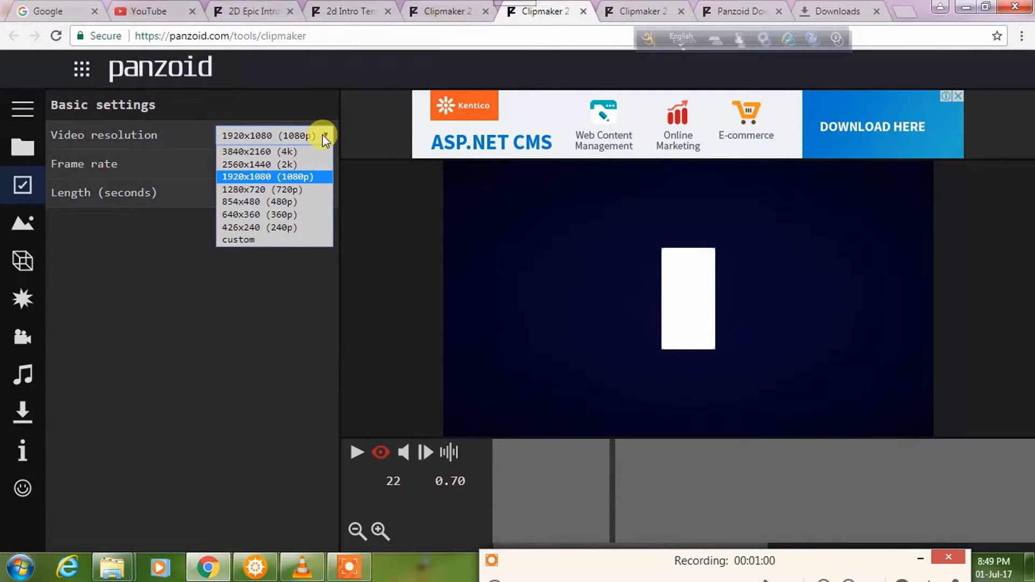
pyautogui.click(322, 134)
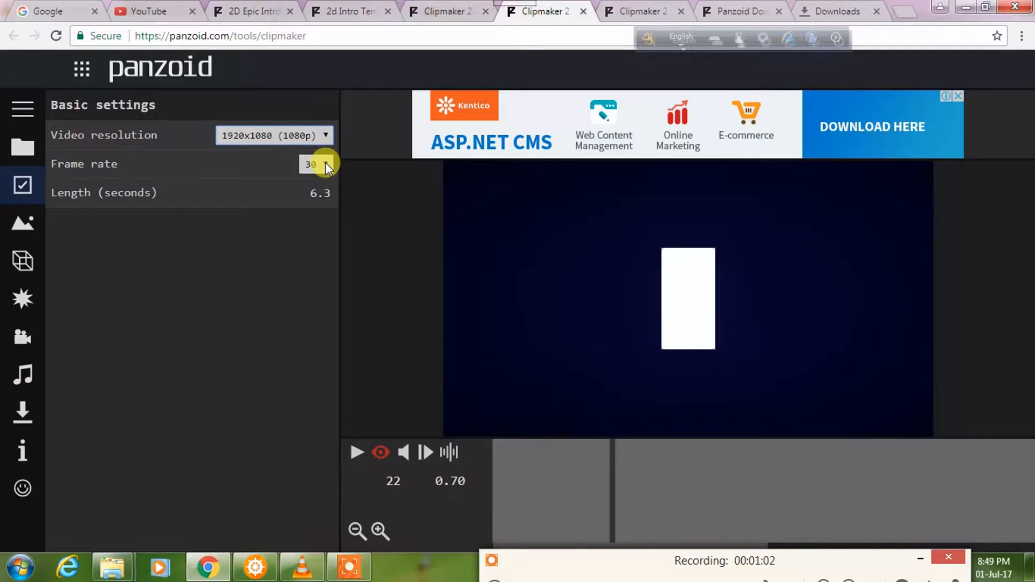
pyautogui.click(326, 192)
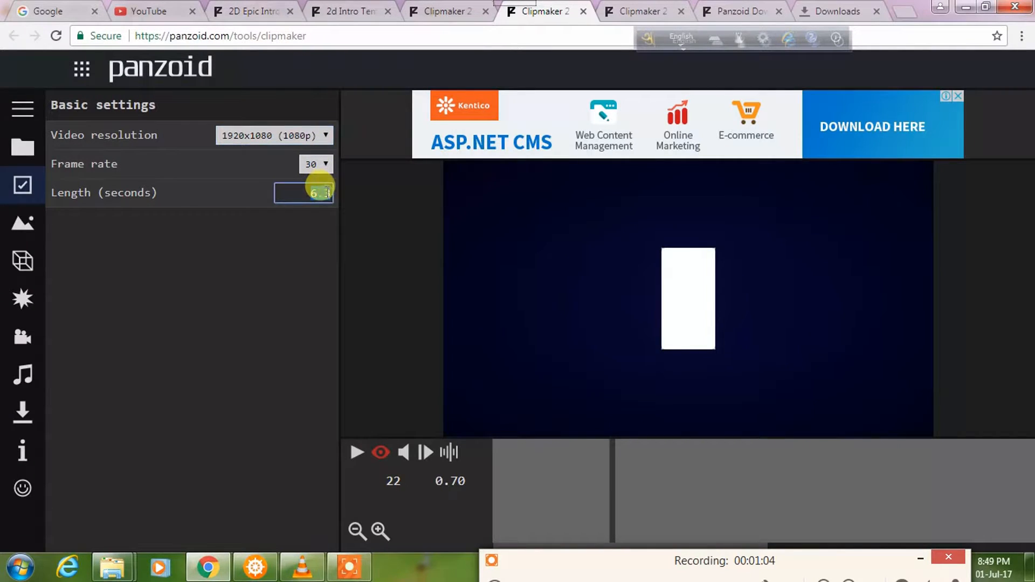
pyautogui.press('BackSpace')
pyautogui.write('09')
pyautogui.press('Return')
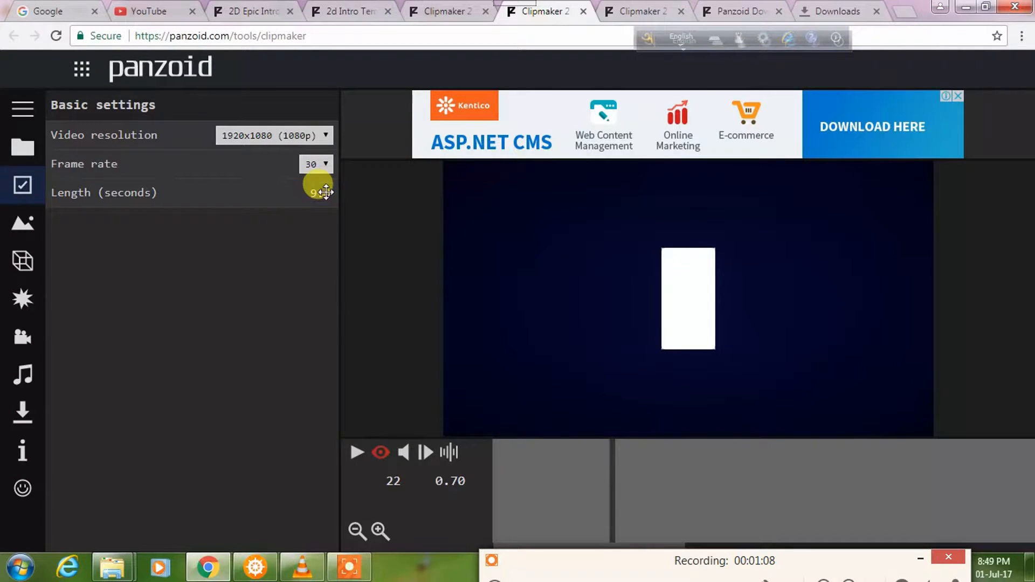
# Find the "Name" text object in the scene's object list and replace its 3D text with the creator's short name.
pyautogui.click(28, 262)
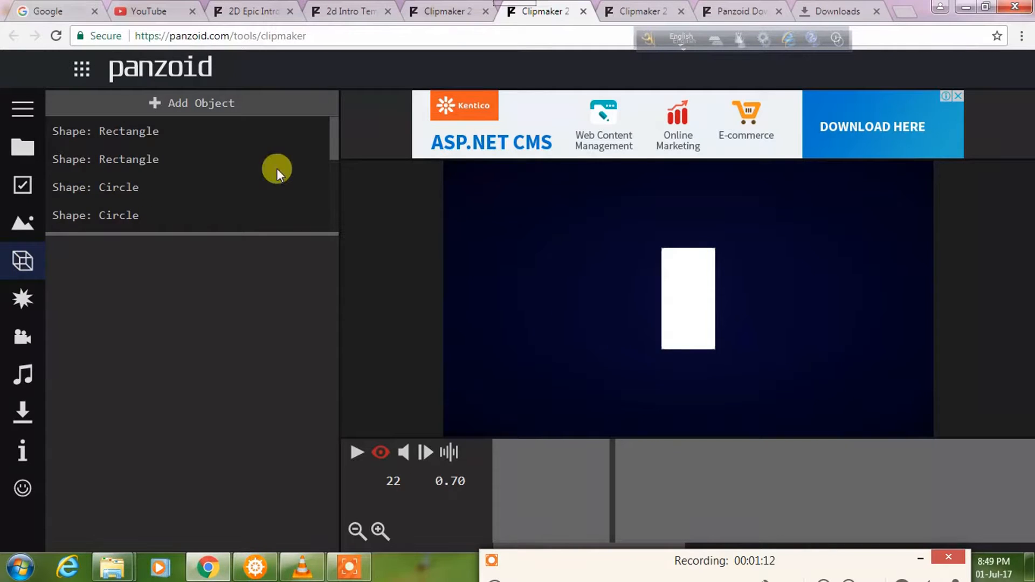
pyautogui.click(332, 185)
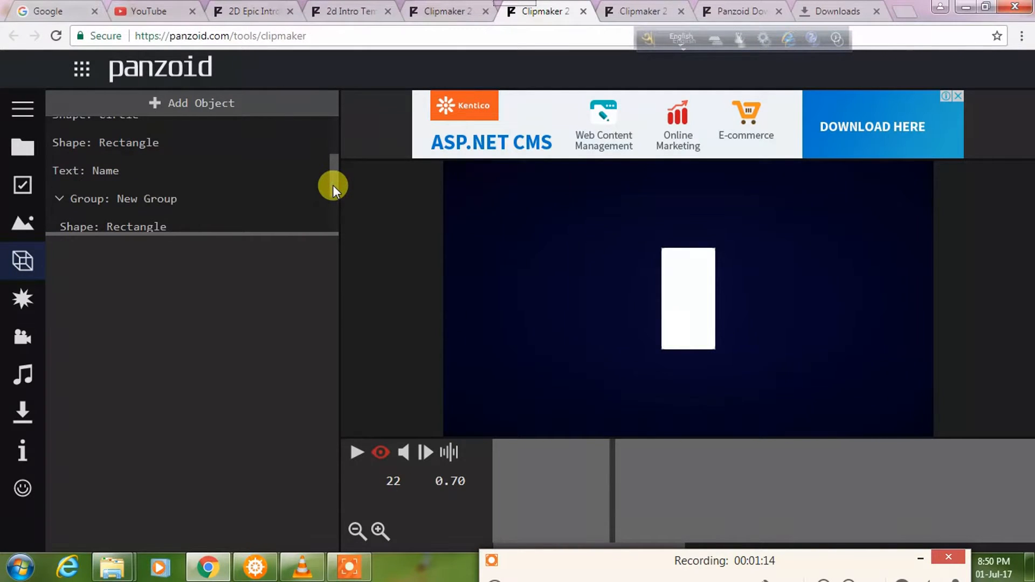
pyautogui.click(211, 174)
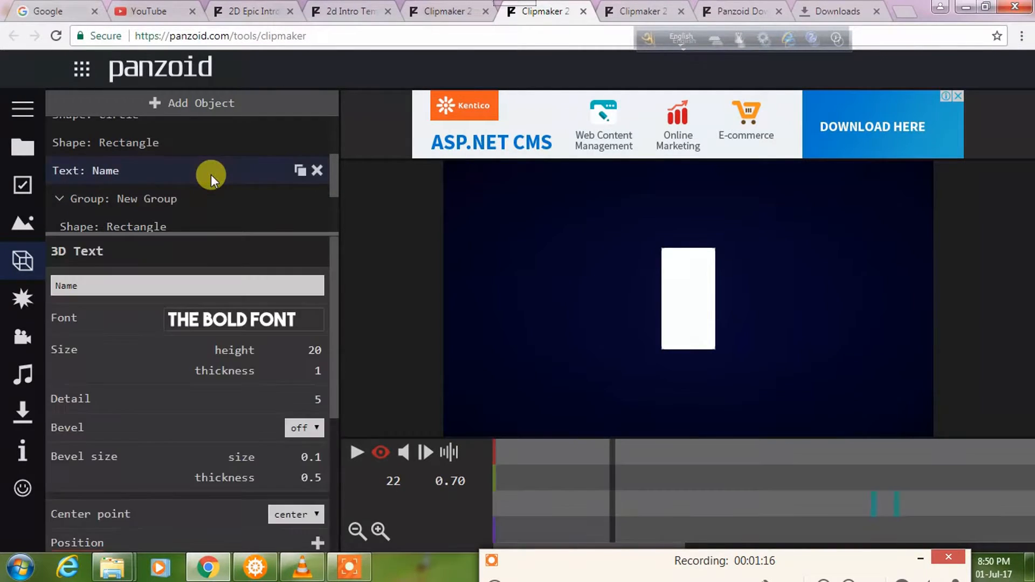
pyautogui.click(190, 285)
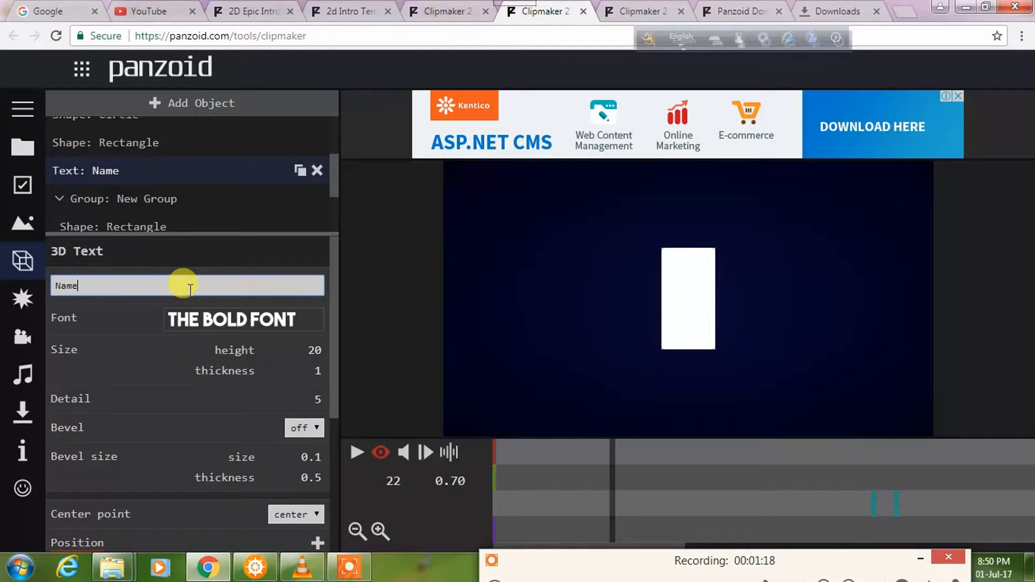
pyautogui.press('BackSpace')
pyautogui.press('BackSpace')
pyautogui.press('BackSpace')
pyautogui.press('BackSpace')
pyautogui.write('MD RUBEL')
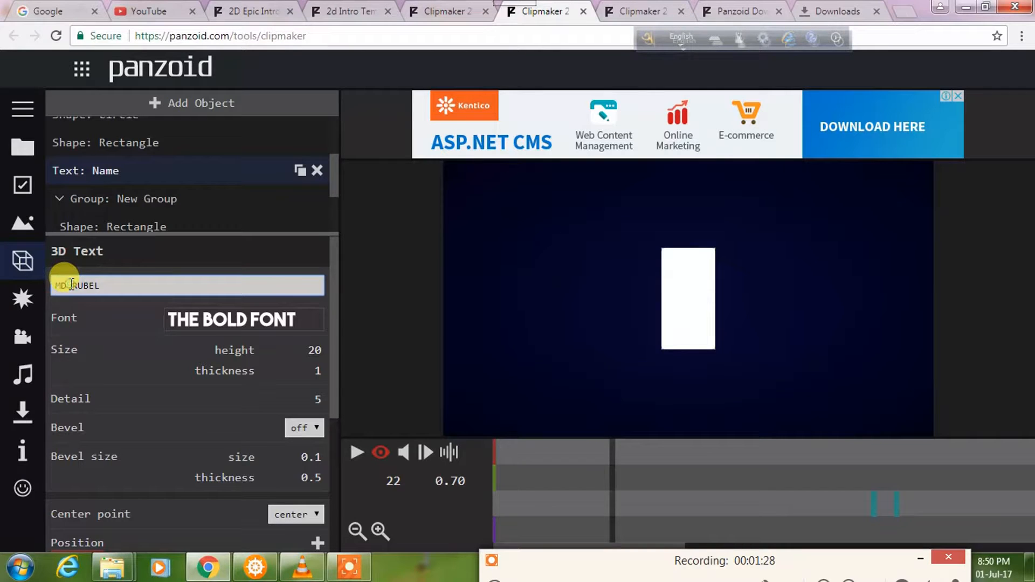
# Rewrite the 3D text as the creator's full name followed by BD and apply it.
pyautogui.press('BackSpace')
pyautogui.click(97, 286)
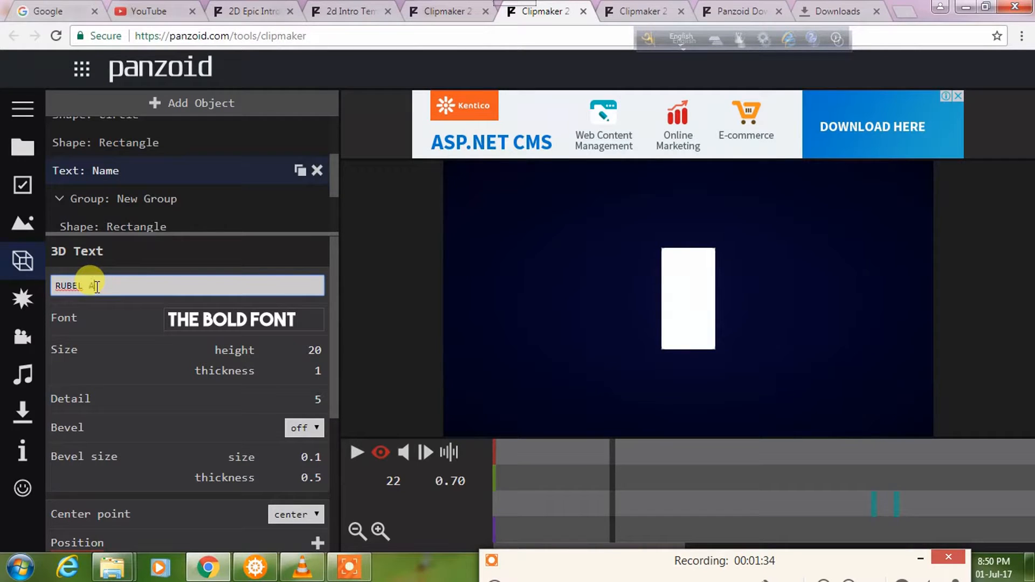
pyautogui.write('AHM')
pyautogui.press('BackSpace')
pyautogui.write('D ')
pyautogui.write('B')
pyautogui.write('D')
pyautogui.write('H')
pyautogui.write('M')
pyautogui.write('M')
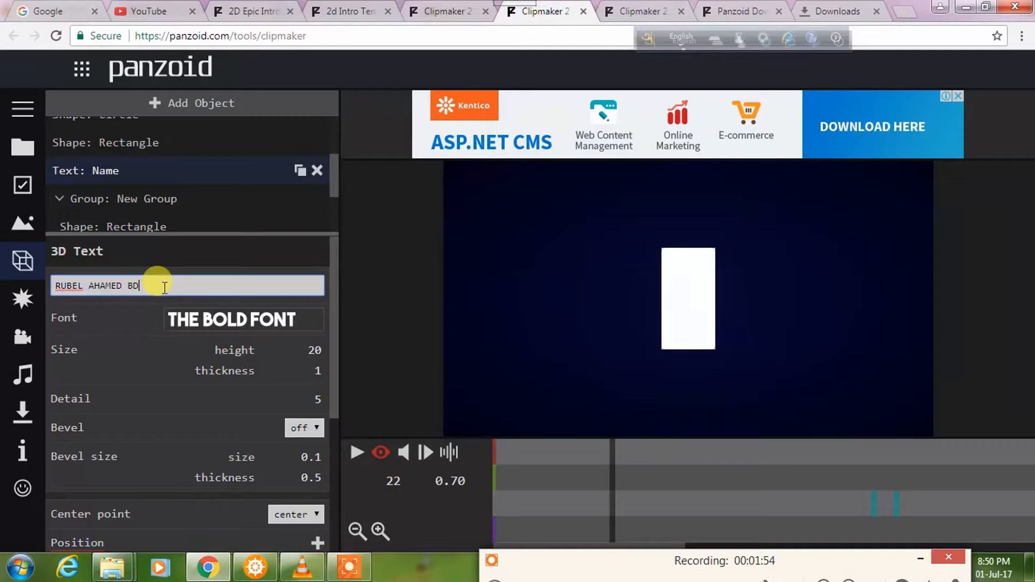
pyautogui.press('Return')
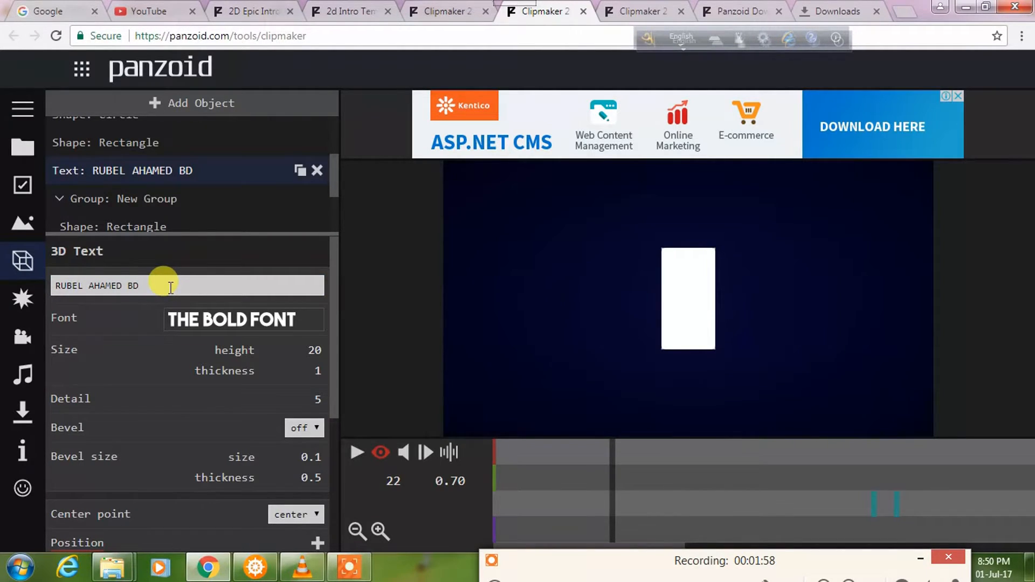
# Set the 3D text's size height to 10, playing the intro before and after the change.
pyautogui.click(353, 452)
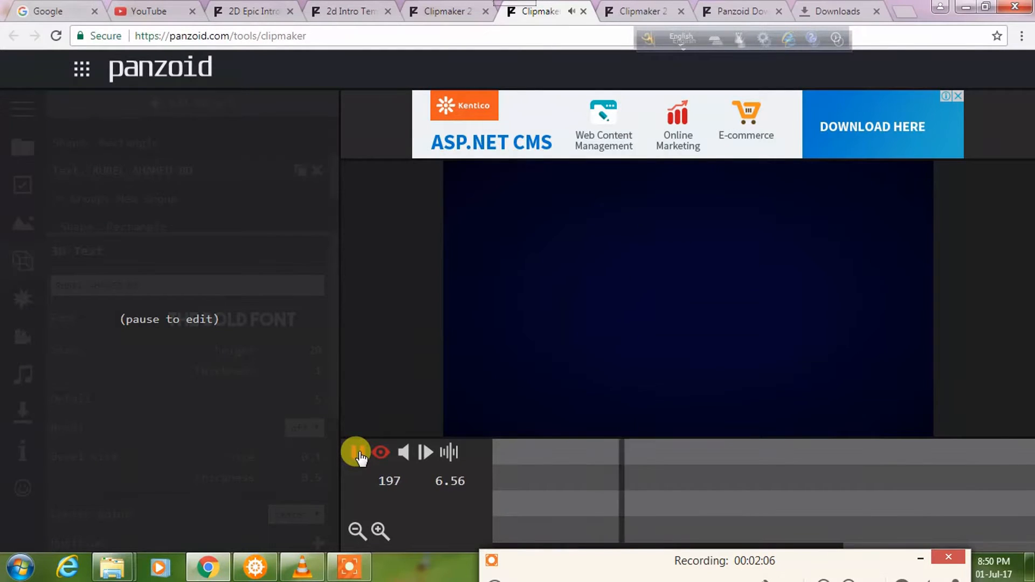
pyautogui.click(357, 452)
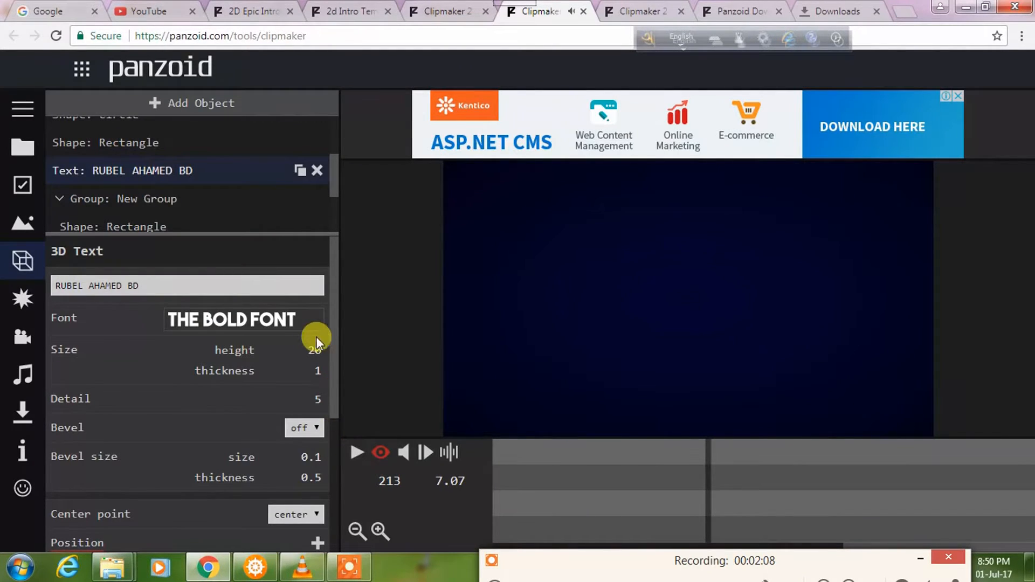
pyautogui.click(313, 345)
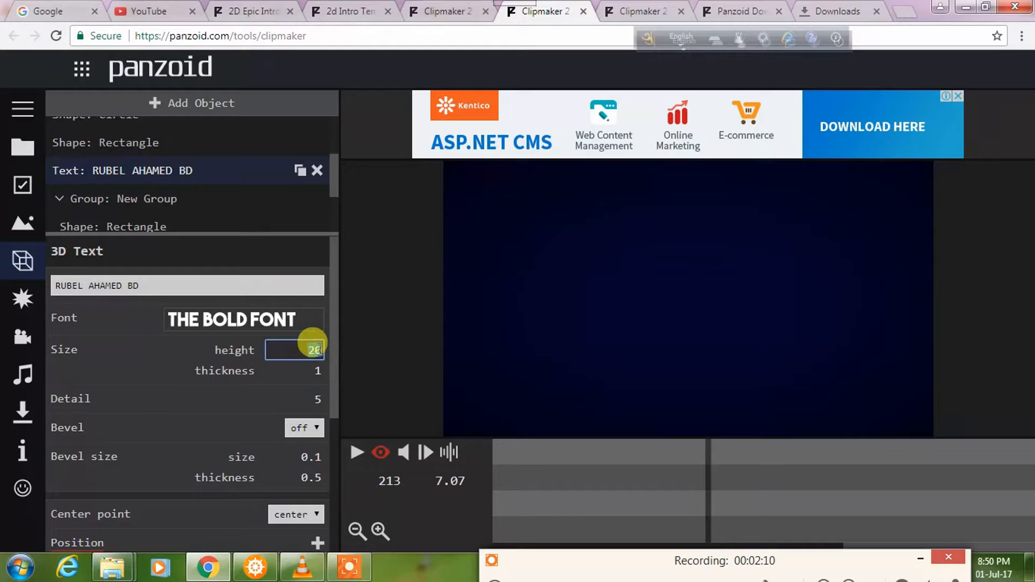
pyautogui.write('10')
pyautogui.press('Return')
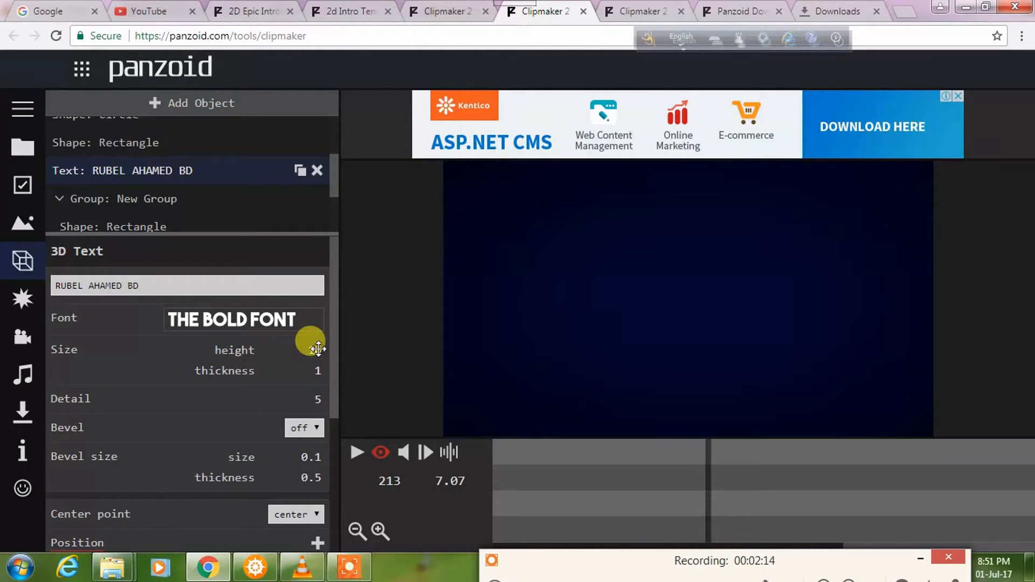
pyautogui.click(354, 452)
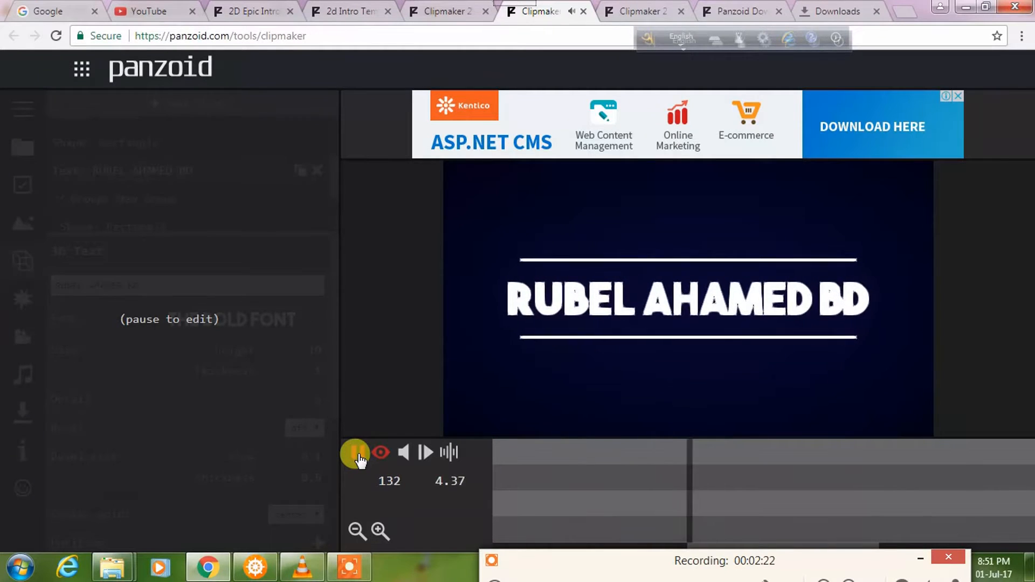
pyautogui.click(357, 455)
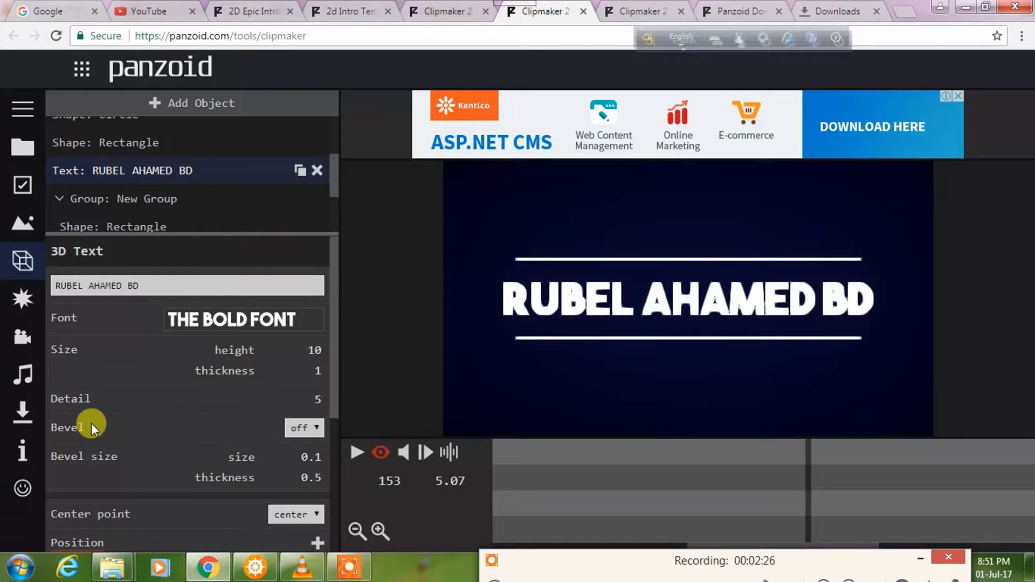
# Start rendering the intro video in balanced mode with the .mkv (vp8/opus) format.
pyautogui.click(24, 410)
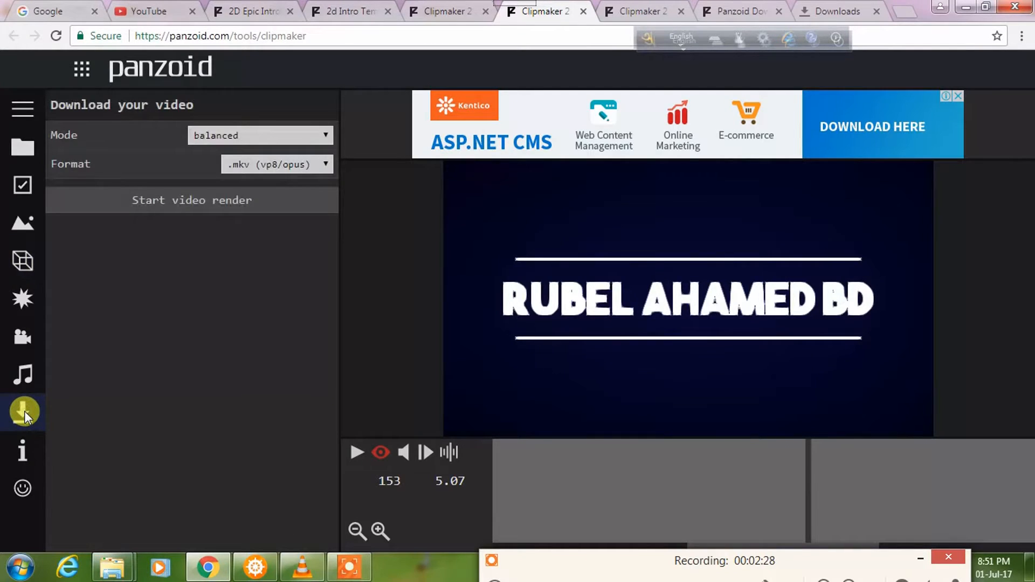
pyautogui.click(215, 203)
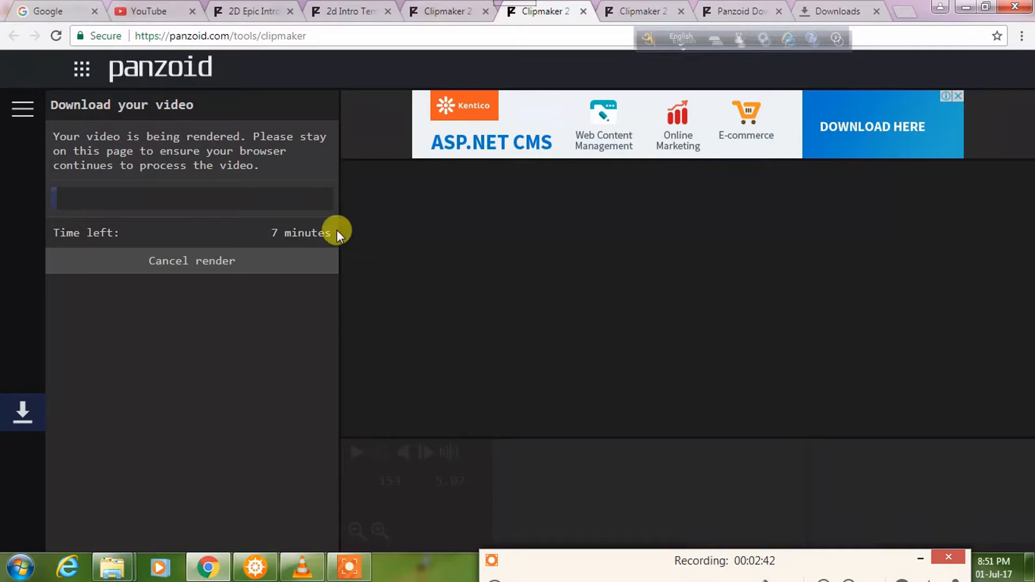
# Find the other Clipmaker page whose render is finished and try to download its video.
pyautogui.click(734, 6)
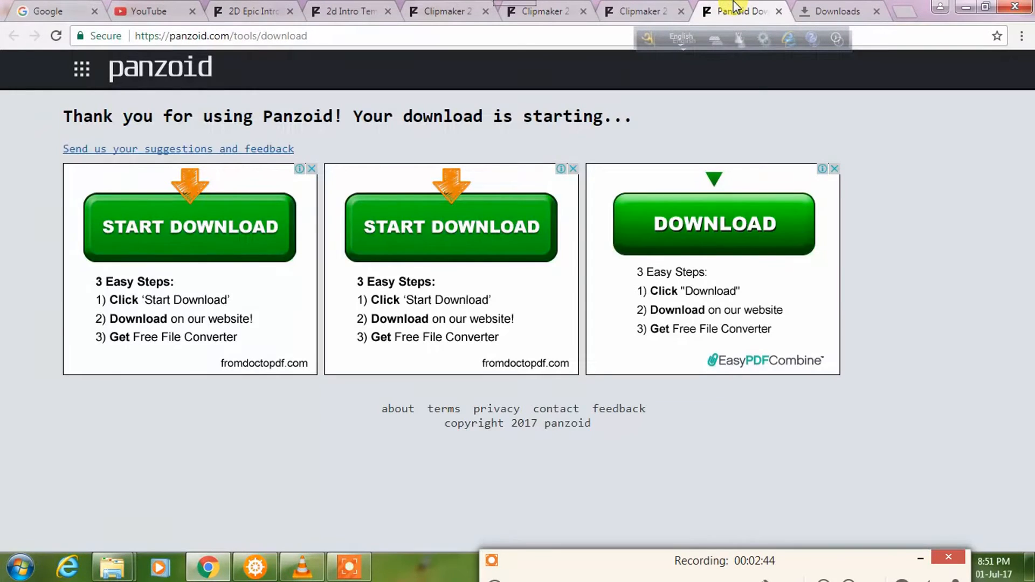
pyautogui.click(652, 7)
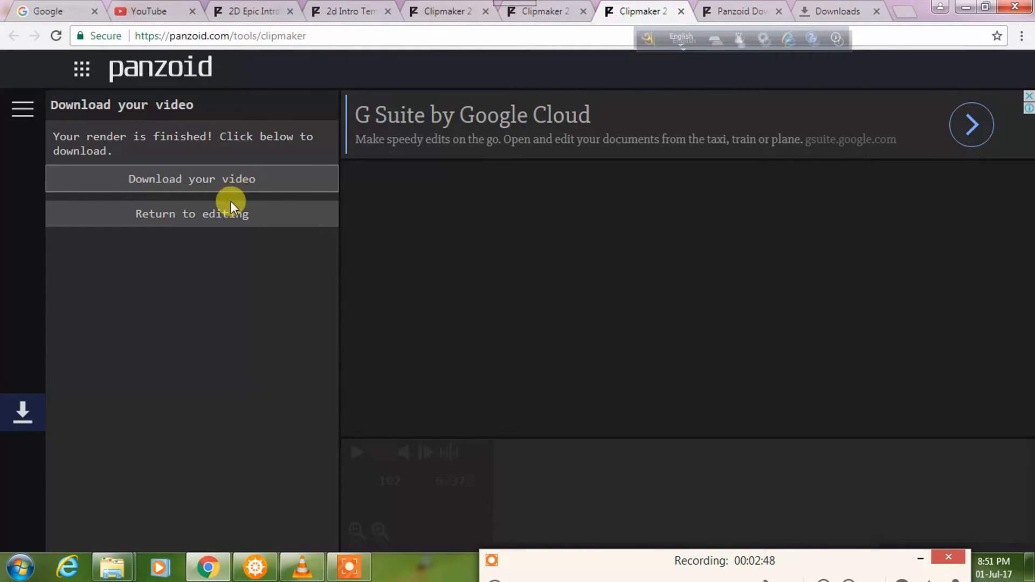
pyautogui.click(233, 183)
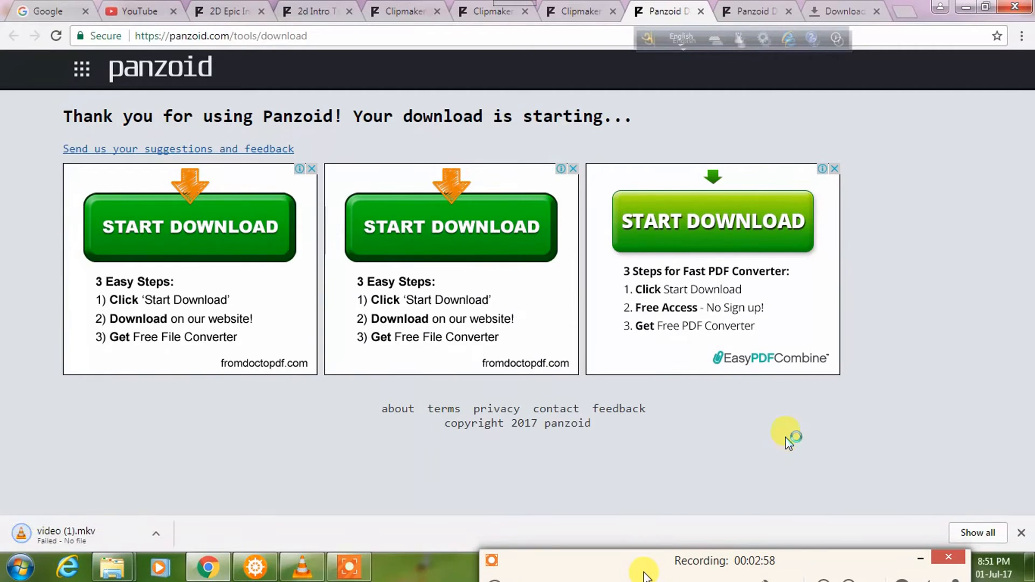
# Locate the downloaded video.mkv in its folder through the browser's download list and view the intro in VLC.
pyautogui.click(967, 537)
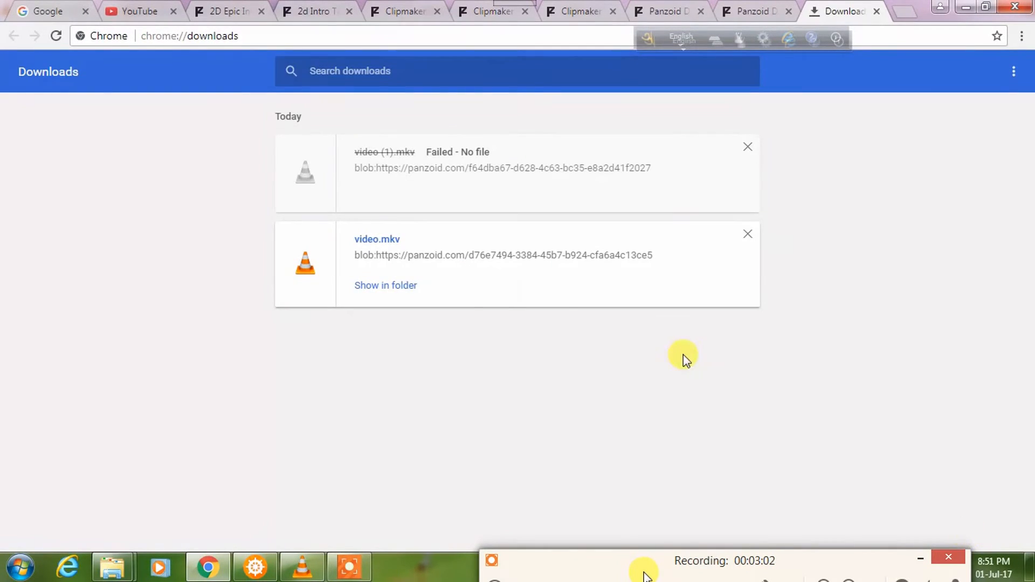
pyautogui.click(407, 291)
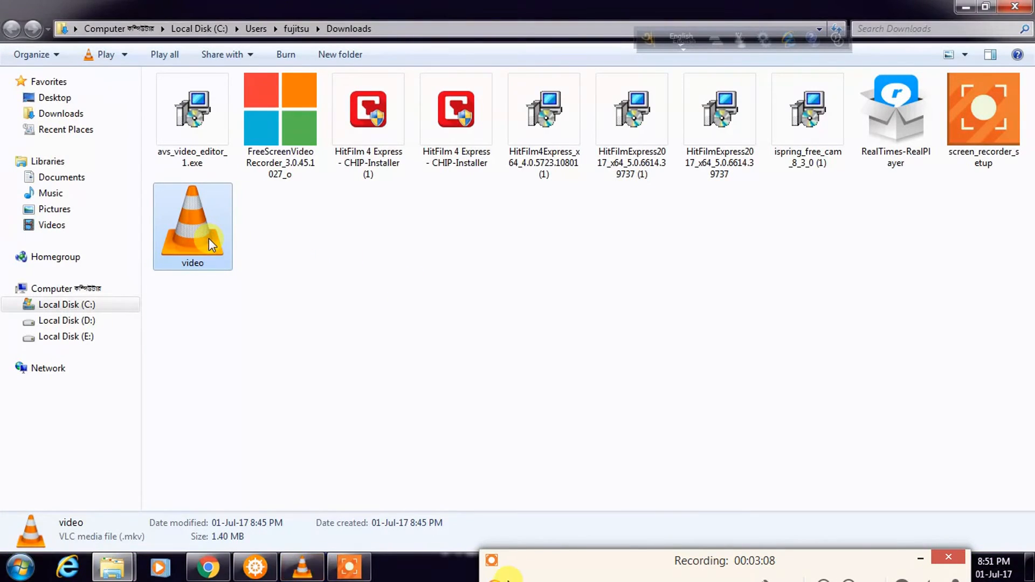
pyautogui.click(293, 564)
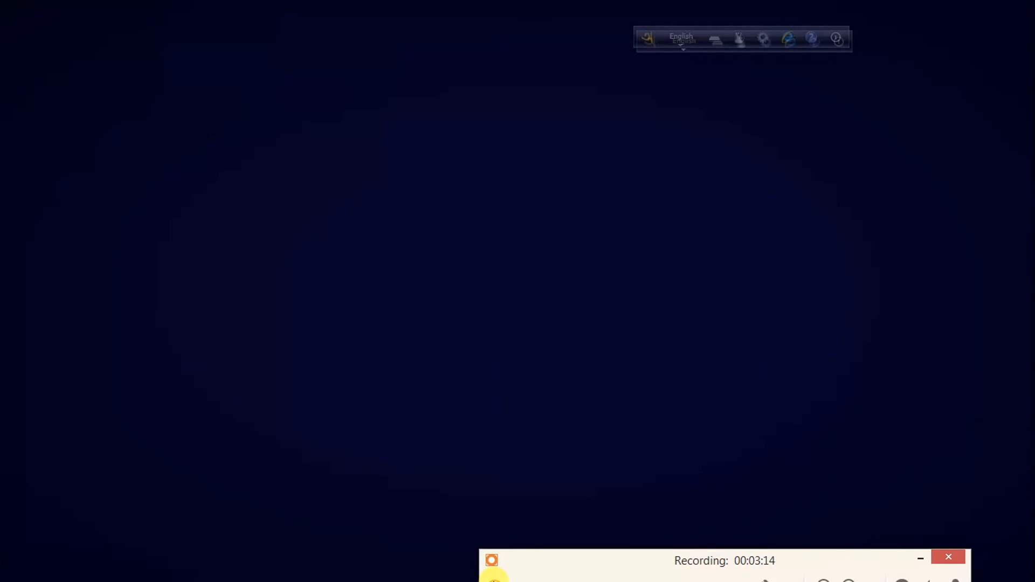
pyautogui.doubleClick(503, 277)
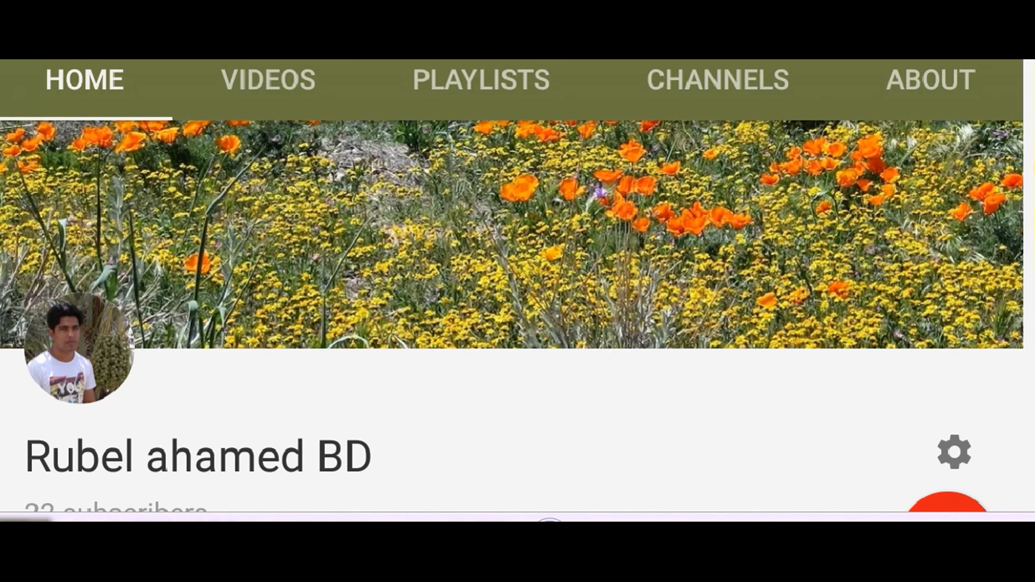